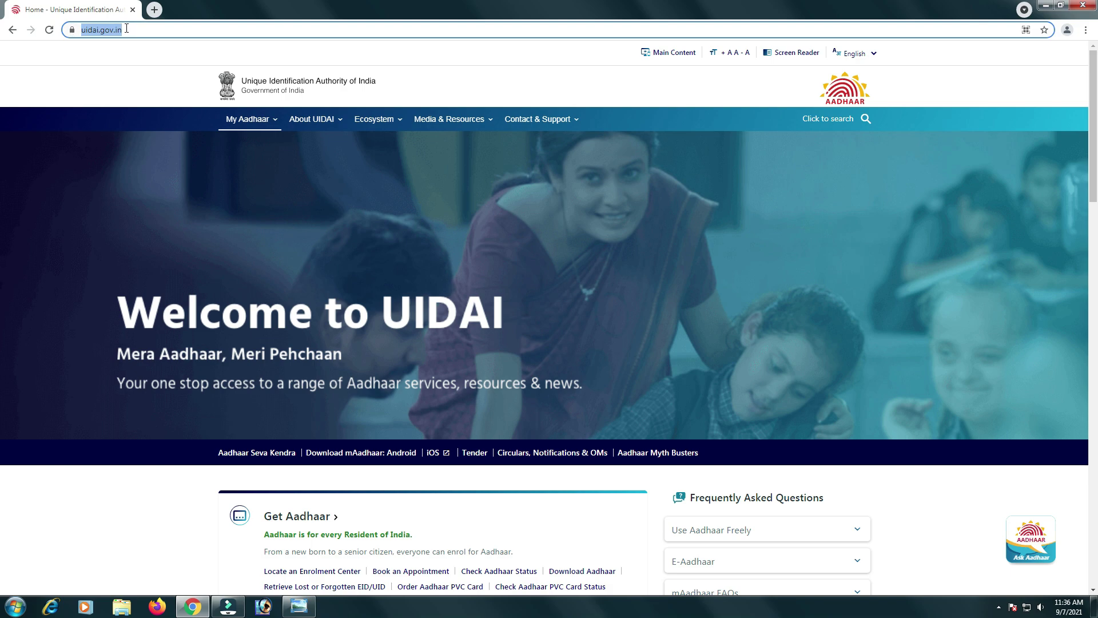
# Open 'Update Demographics Data Online' from the UIDAI site's Update Aadhaar section in a new tab.
pyautogui.click(174, 100)
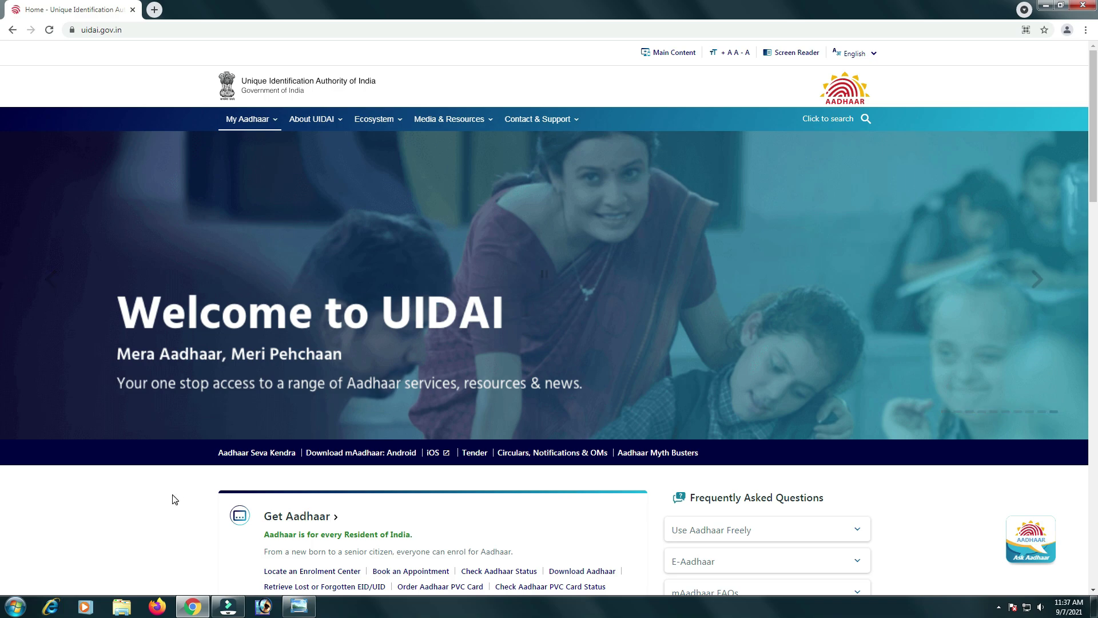
pyautogui.scroll(-5, 174, 500)
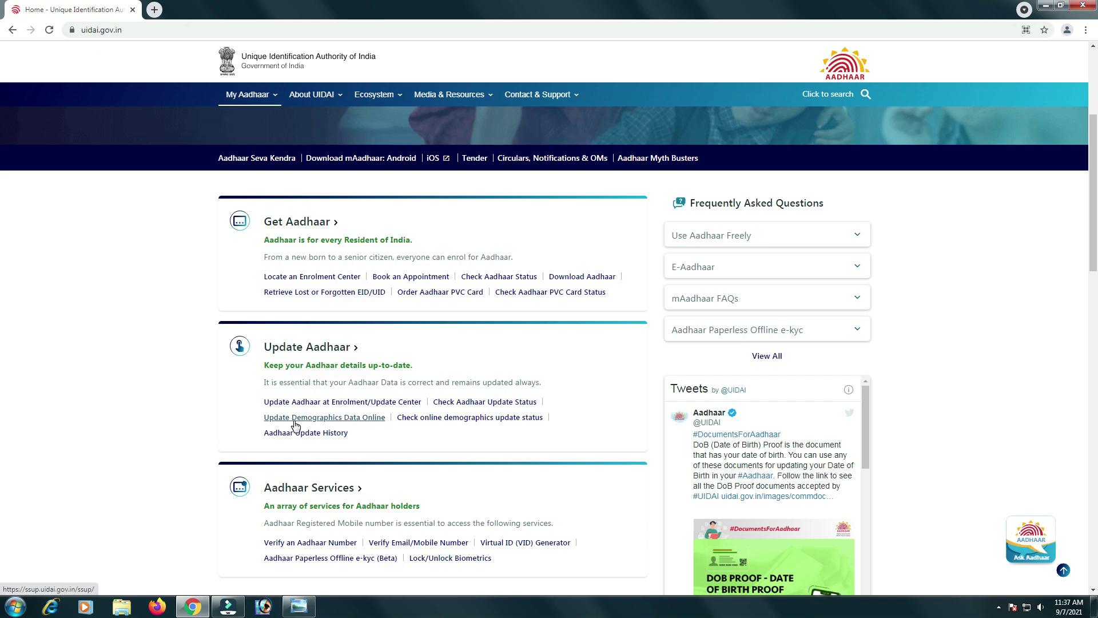
pyautogui.click(327, 423)
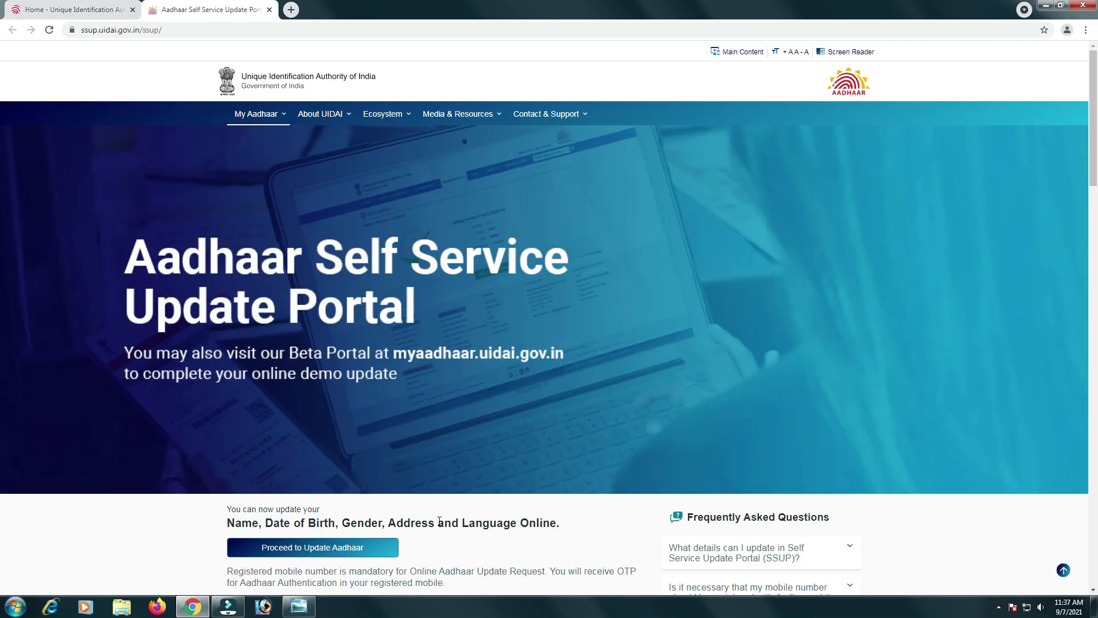
# Reach the Update Aadhaar Online login page through 'Proceed to Update Aadhaar'.
pyautogui.scroll(-5, 430, 516)
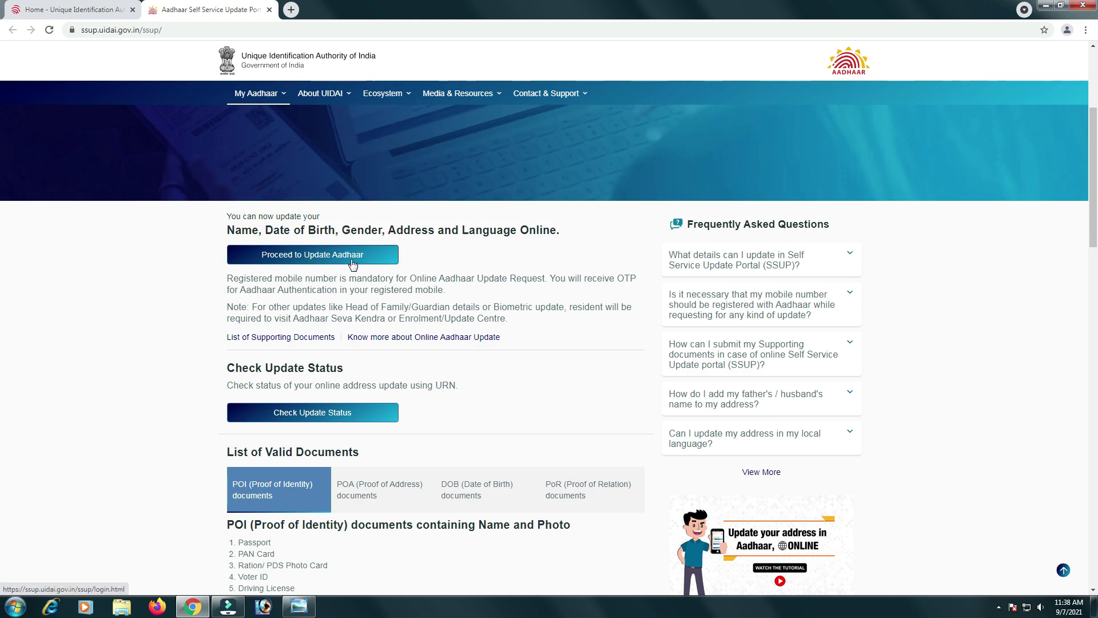
pyautogui.click(326, 261)
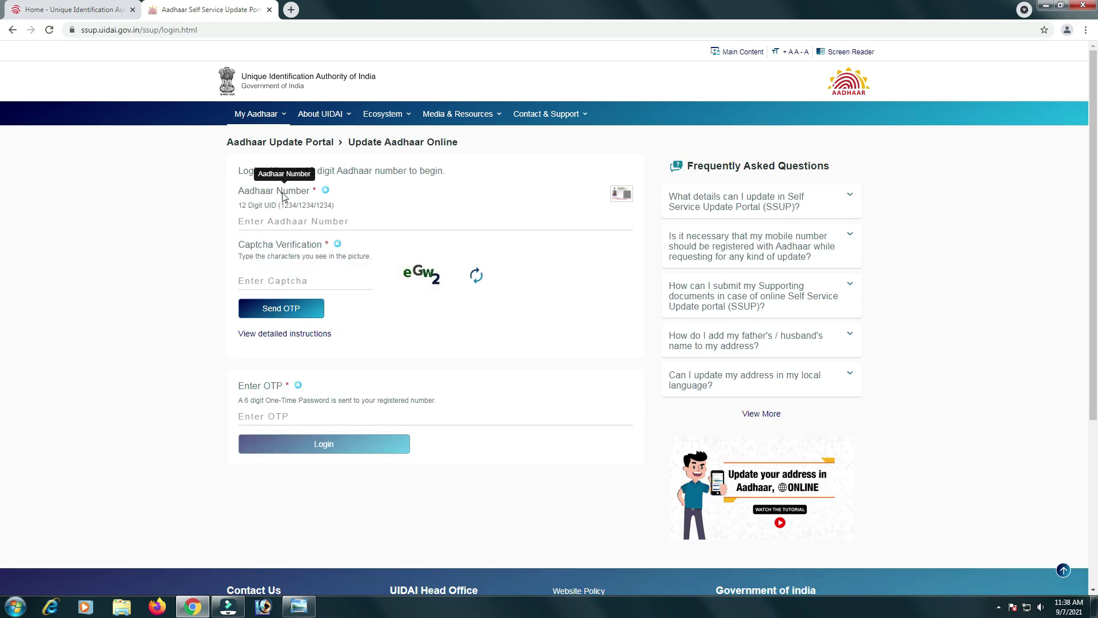
# Log in with the Aadhaar number, captcha and the OTP sent to the registered mobile.
pyautogui.click(329, 216)
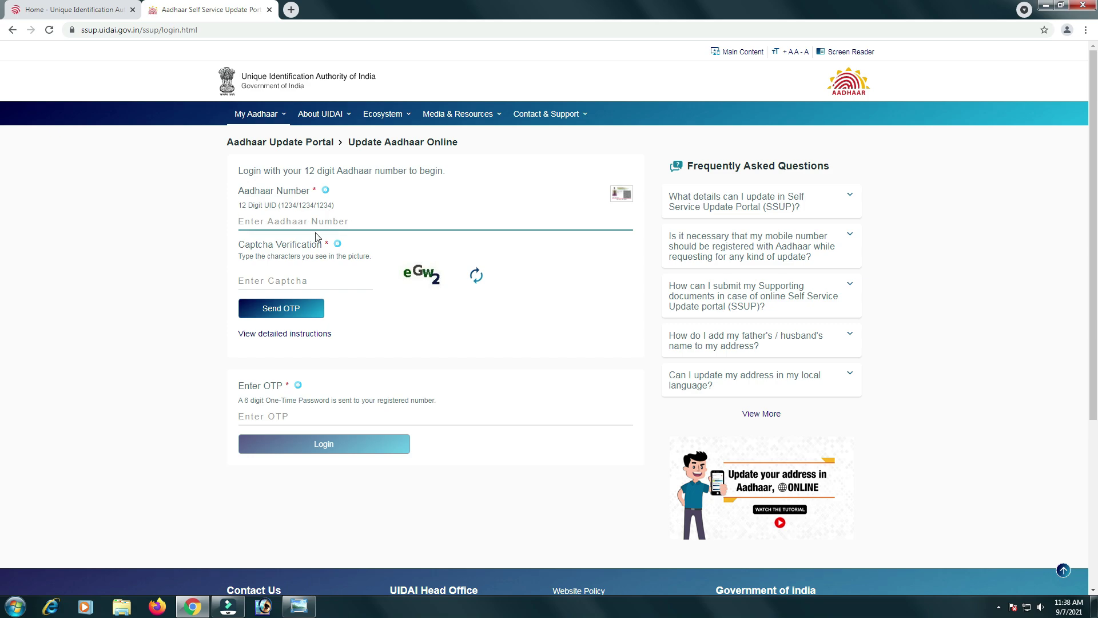
pyautogui.click(299, 276)
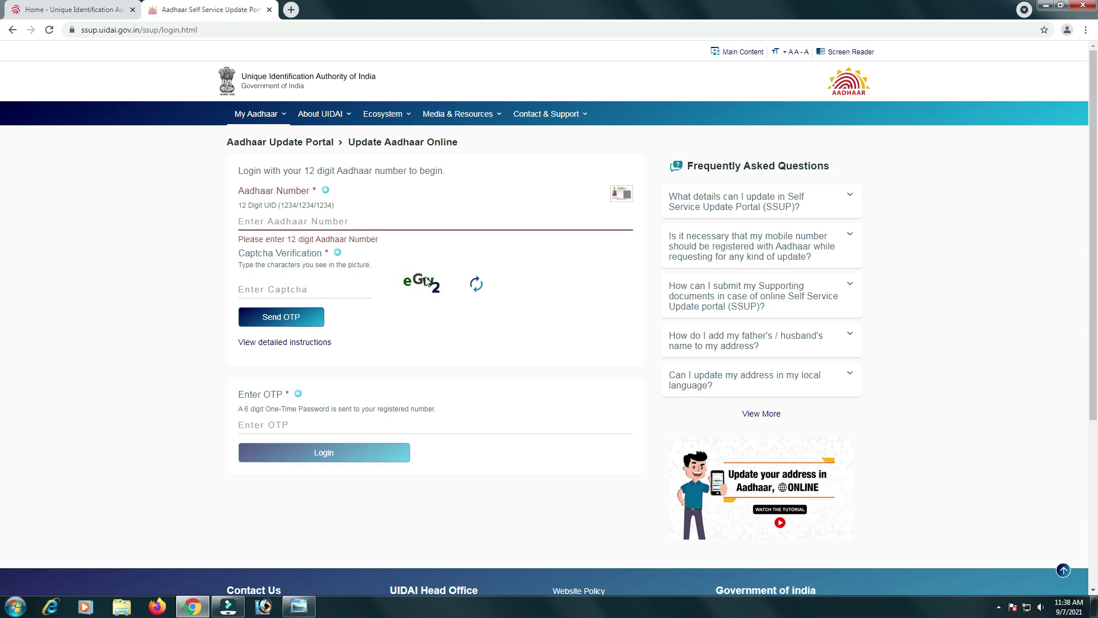
pyautogui.click(279, 318)
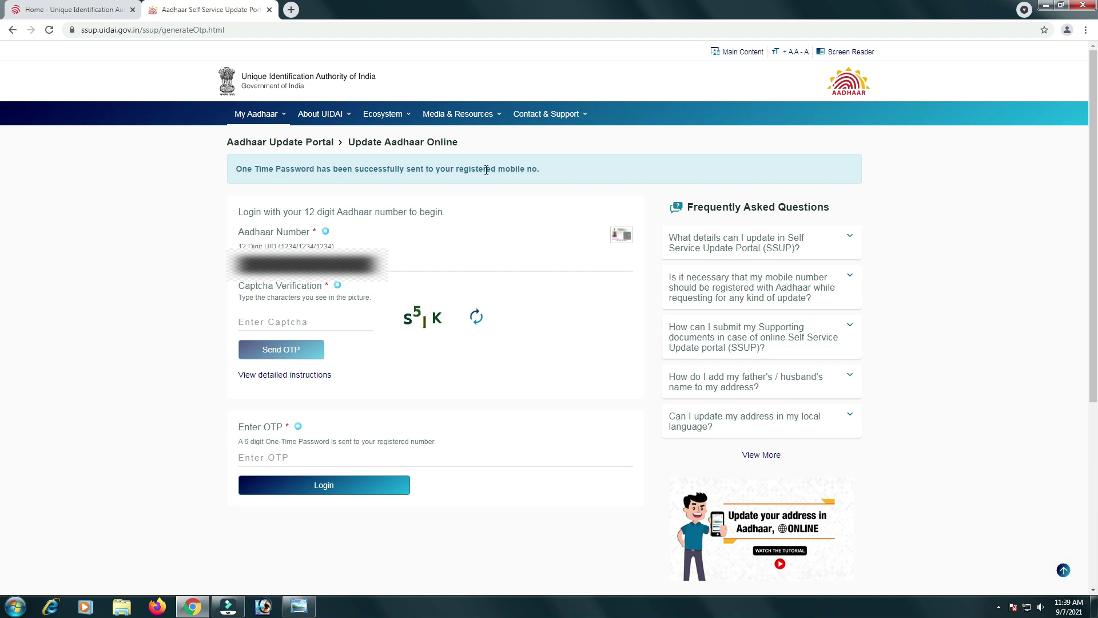
pyautogui.click(355, 458)
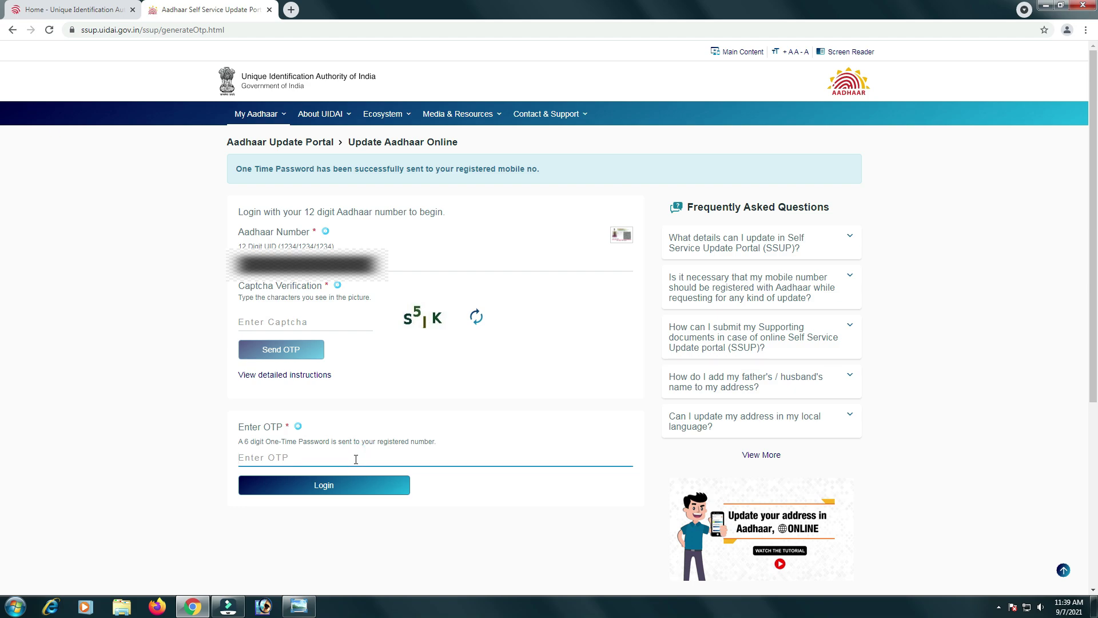
pyautogui.click(332, 490)
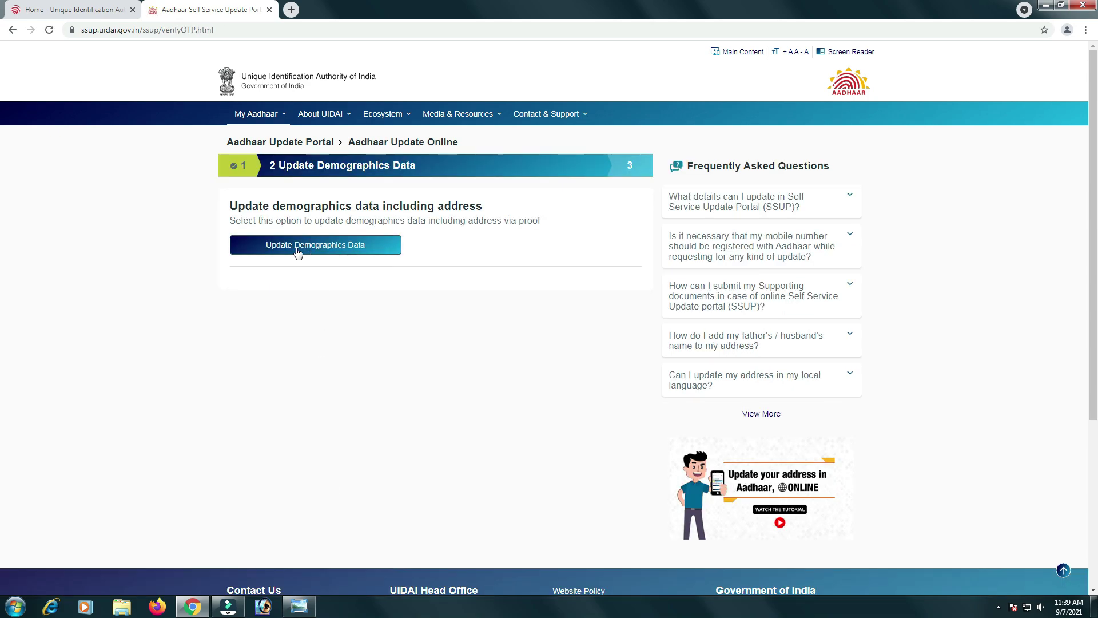
# Choose the Address tile, tick 'Yes, I am aware of this.' and continue to the address form.
pyautogui.click(332, 250)
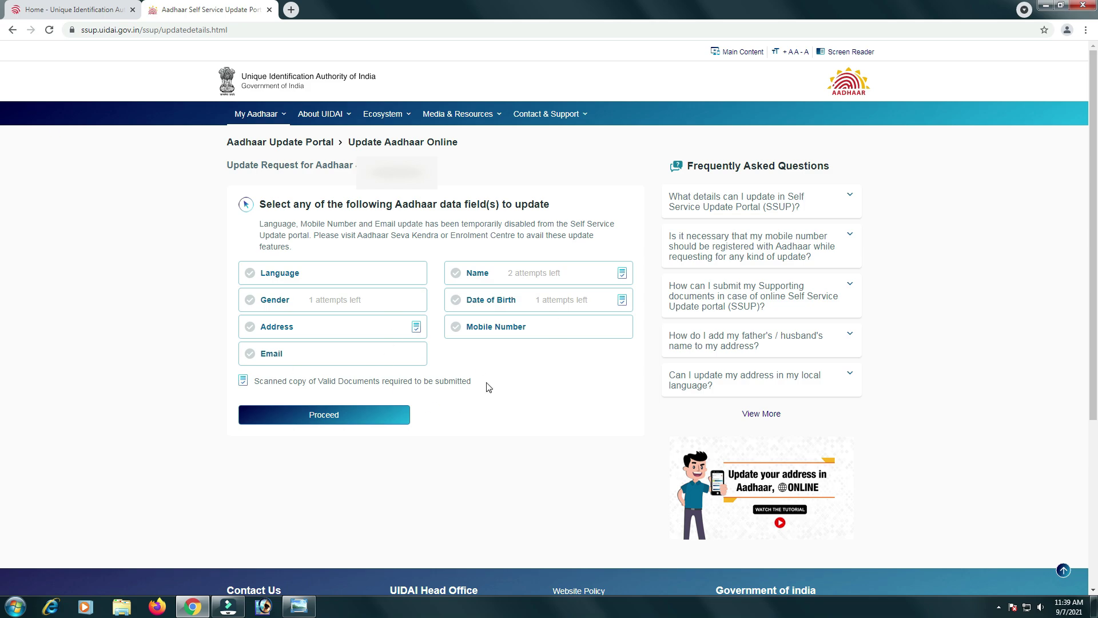
pyautogui.click(384, 328)
pyautogui.click(344, 415)
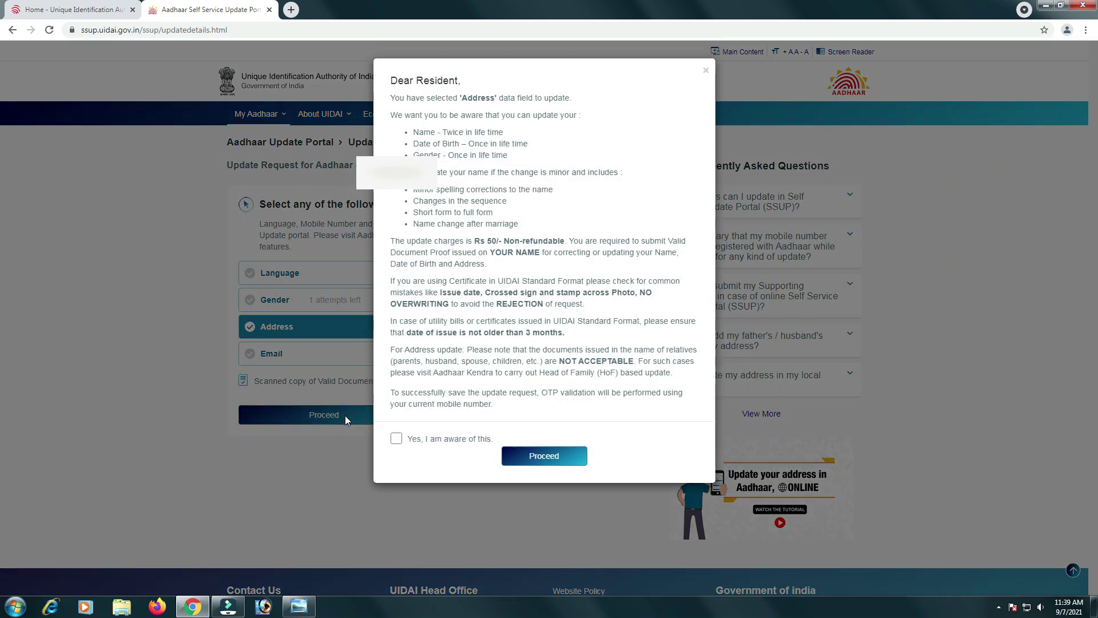
pyautogui.click(396, 439)
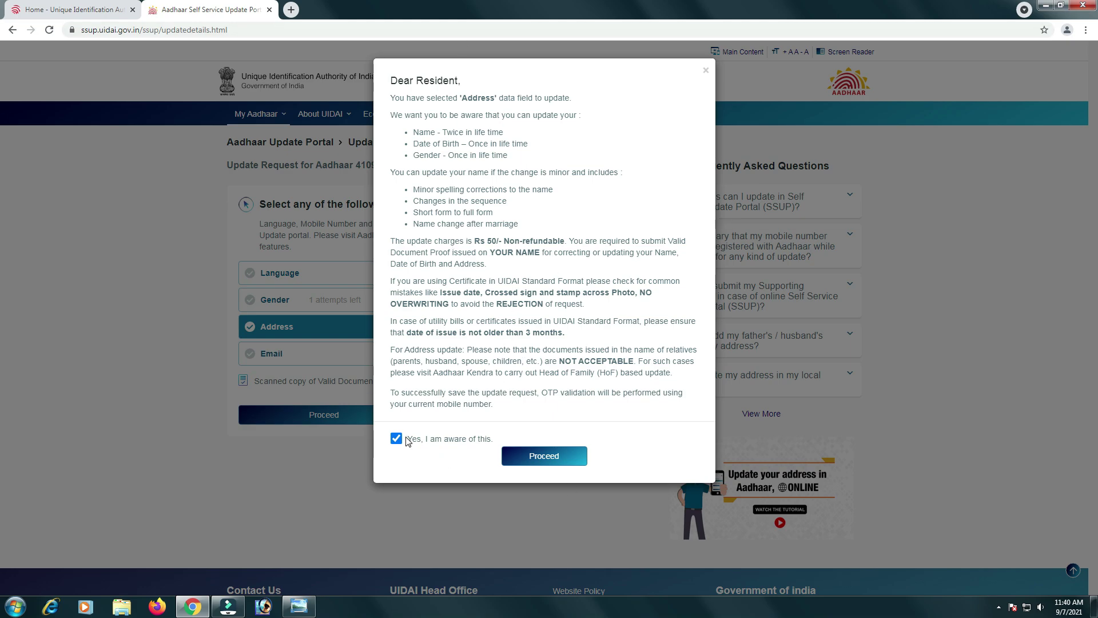
pyautogui.click(516, 458)
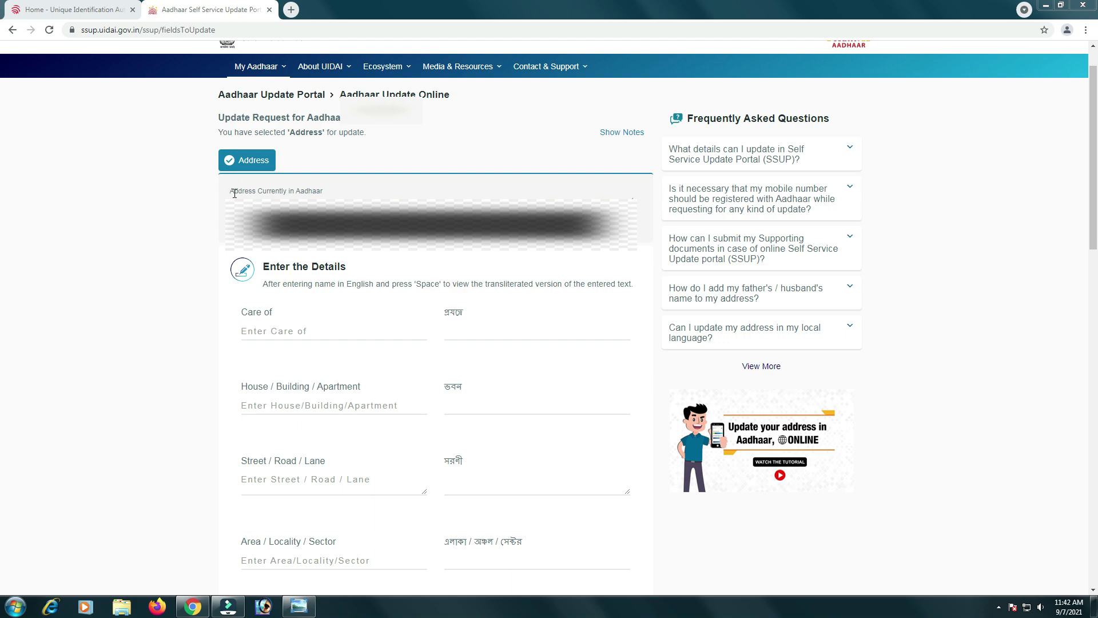
# Enter S/O in the new address's Care of field and scroll to Upload Valid Document.
pyautogui.moveTo(328, 194); pyautogui.dragTo(228, 193)
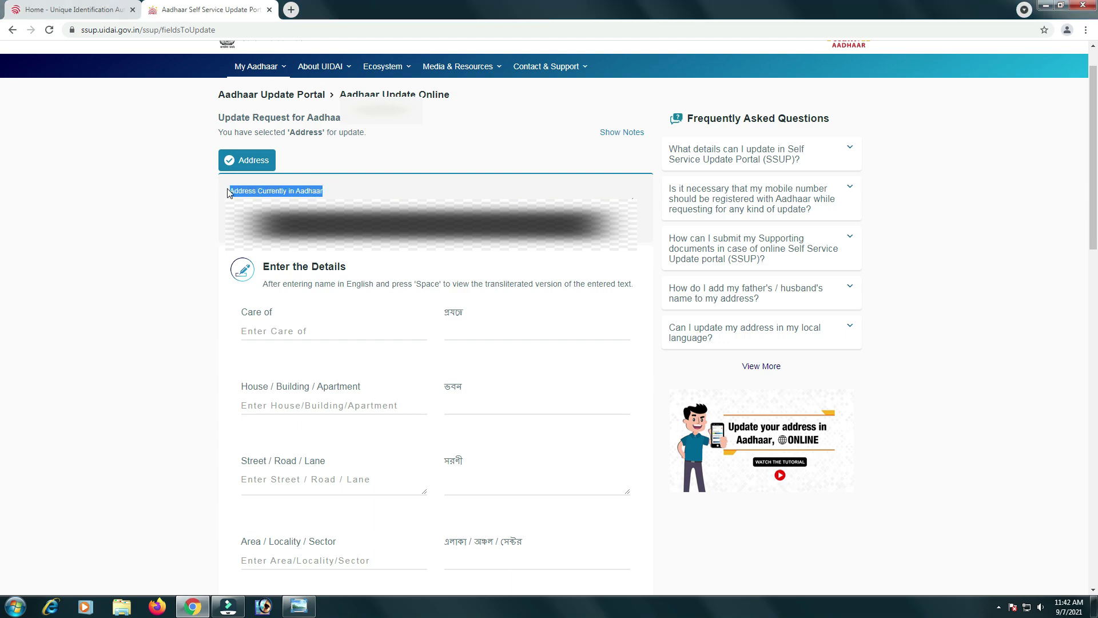
pyautogui.click(211, 194)
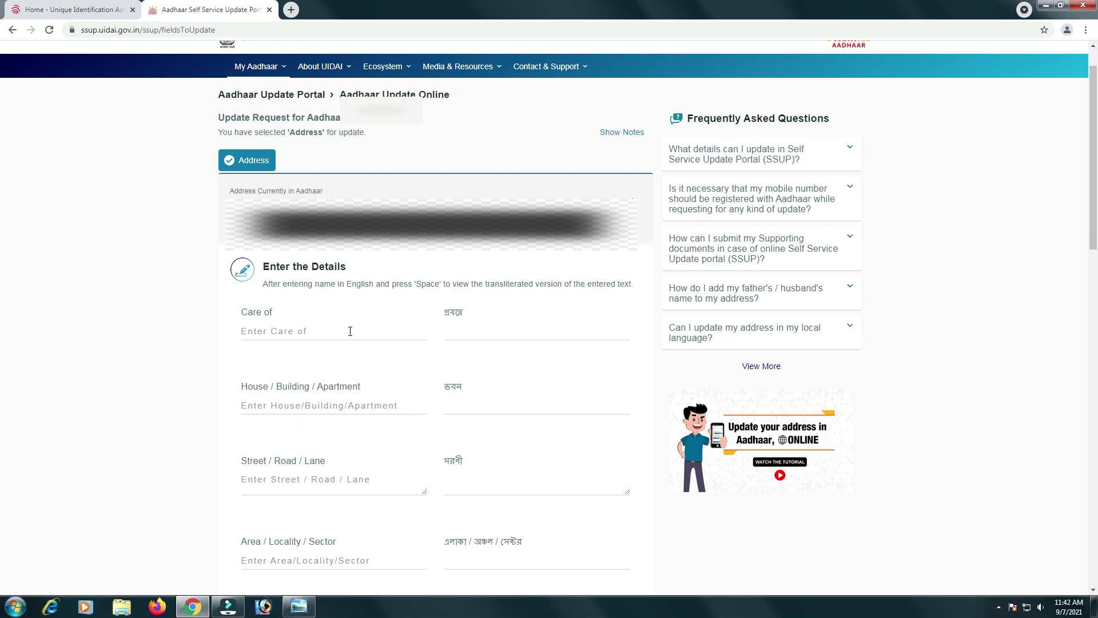
pyautogui.click(347, 331)
pyautogui.write('S/')
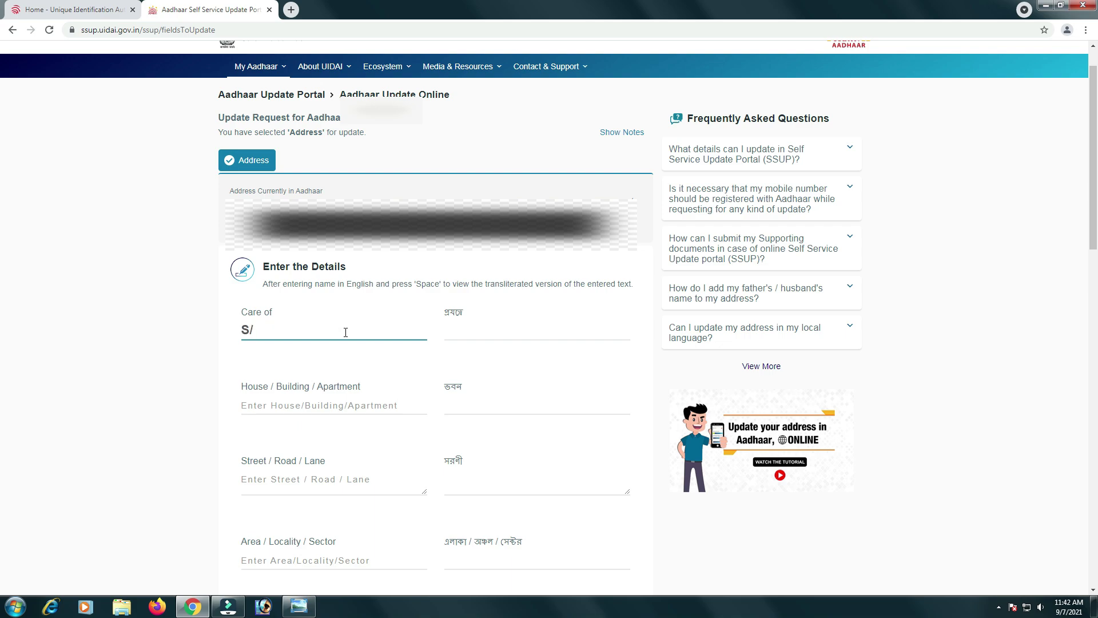
pyautogui.write('O')
pyautogui.press('BackSpace')
pyautogui.press('BackSpace')
pyautogui.press('BackSpace')
pyautogui.write('W/O')
pyautogui.press('BackSpace')
pyautogui.press('BackSpace')
pyautogui.press('BackSpace')
pyautogui.write('S/O')
pyautogui.scroll(-4, 313, 422)
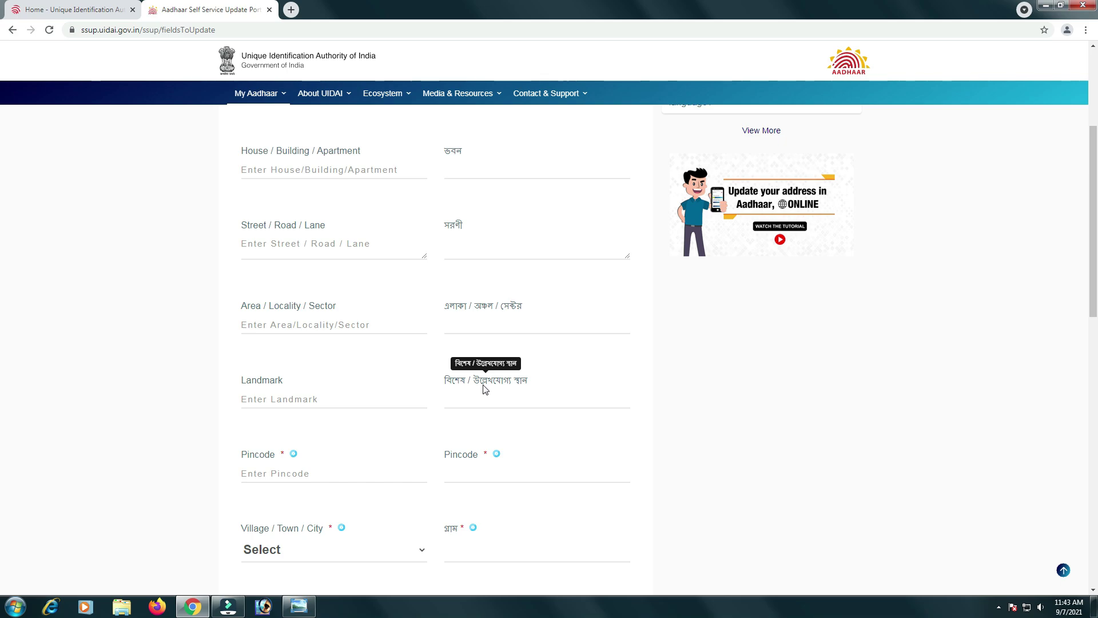
pyautogui.scroll(-5, 483, 389)
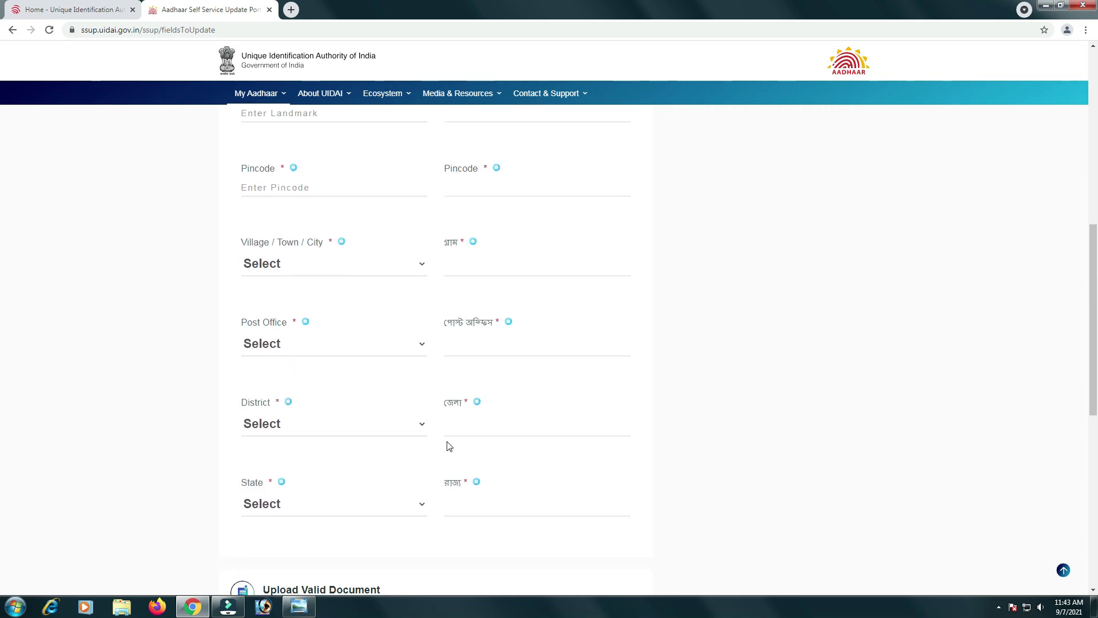
pyautogui.scroll(-7, 447, 442)
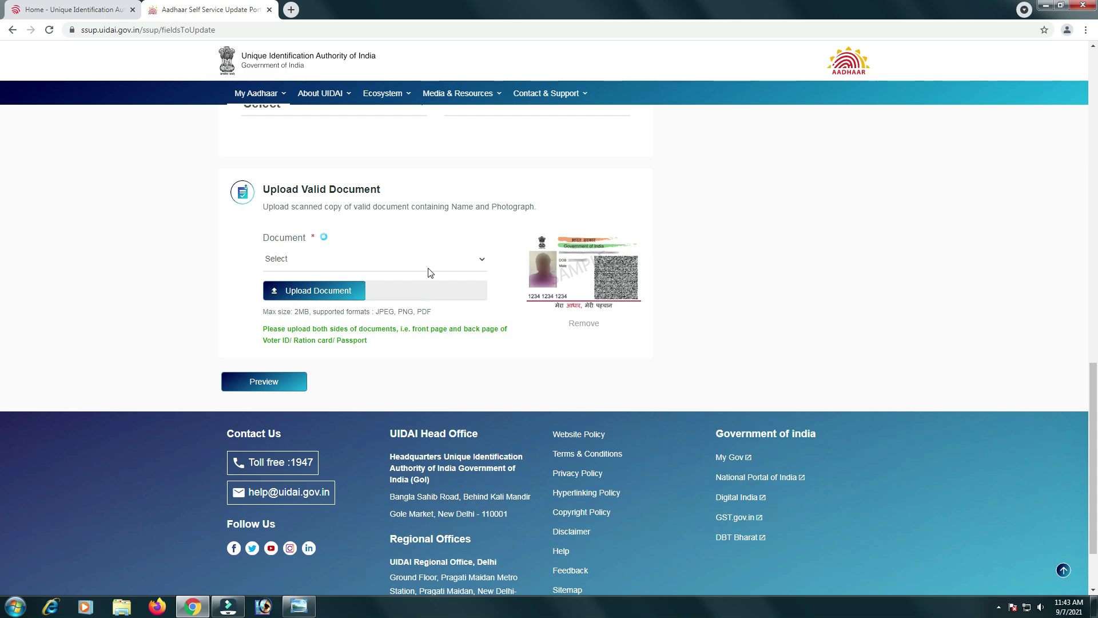
# Review the proof document types and the note on the 2MB limit and supported formats.
pyautogui.click(417, 262)
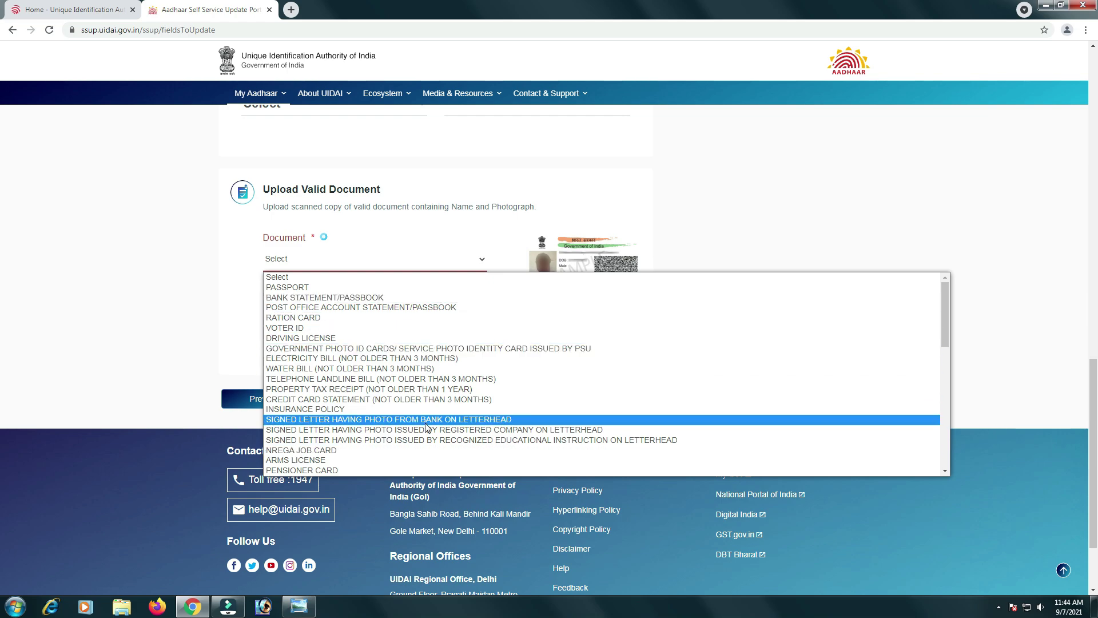
pyautogui.click(412, 247)
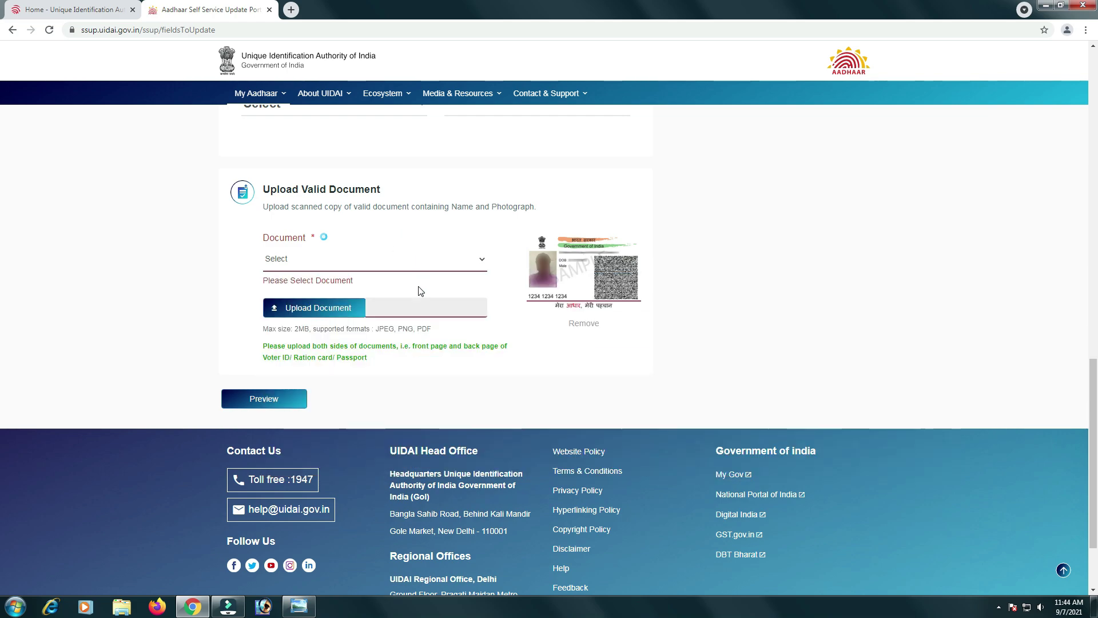
pyautogui.scroll(-1, 422, 363)
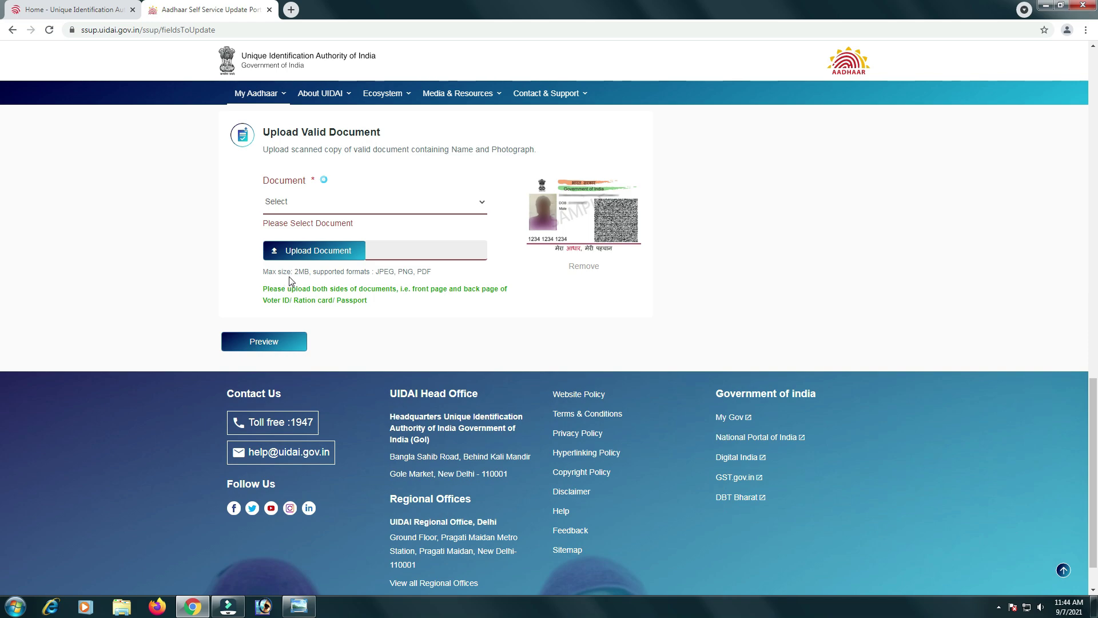
pyautogui.doubleClick(294, 271)
pyautogui.moveTo(315, 272); pyautogui.dragTo(436, 270)
pyautogui.click(394, 275)
pyautogui.scroll(1, 360, 311)
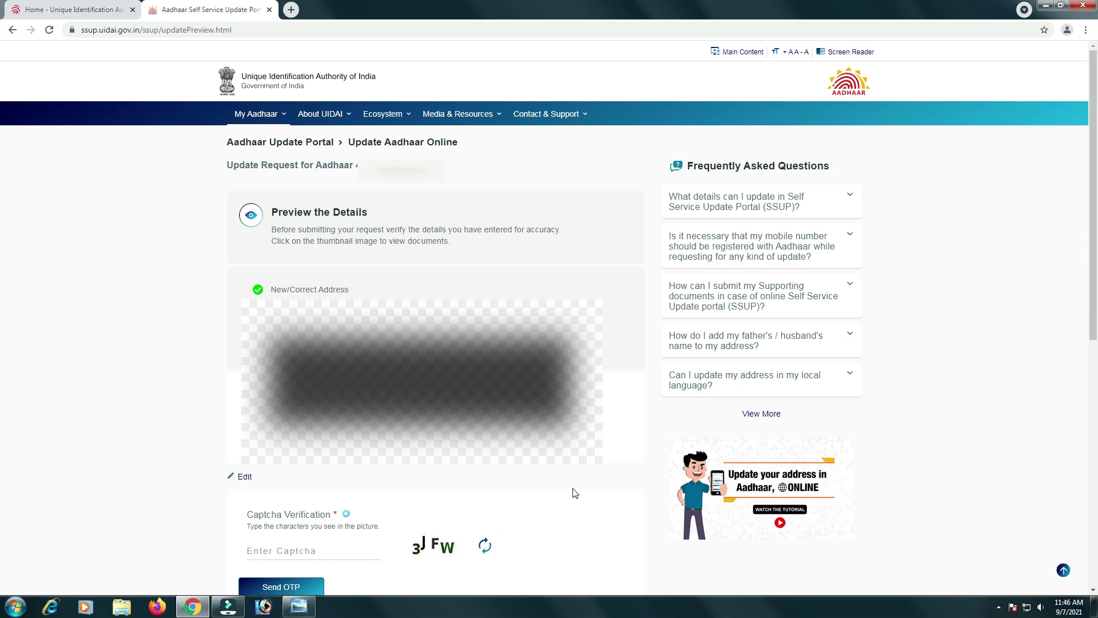
# Enter the captcha shown on the Preview the Details page.
pyautogui.moveTo(279, 212); pyautogui.dragTo(417, 213)
pyautogui.click(417, 213)
pyautogui.scroll(-4, 215, 318)
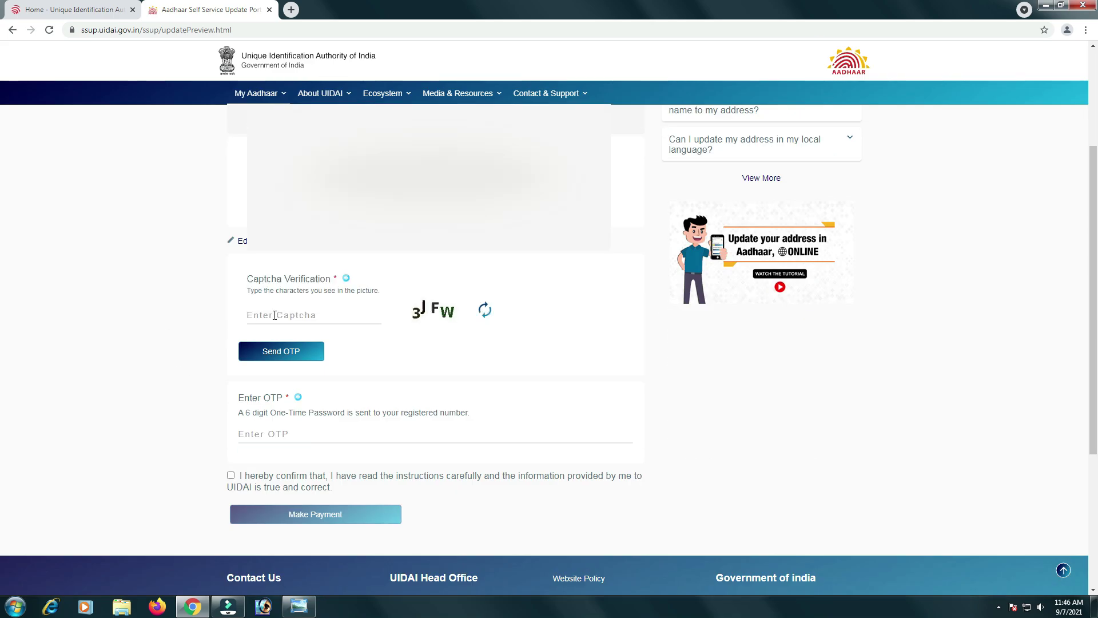
pyautogui.click(271, 315)
pyautogui.write('3JFW')
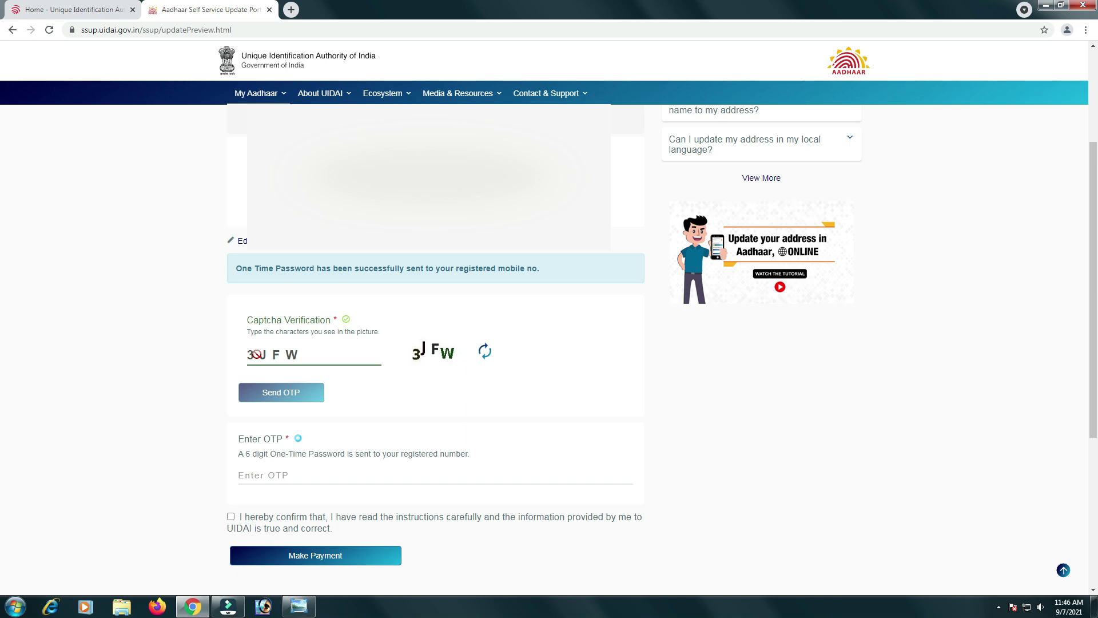
# Enter the OTP, confirm the declaration and proceed to pay the ₹50 fee.
pyautogui.click(289, 474)
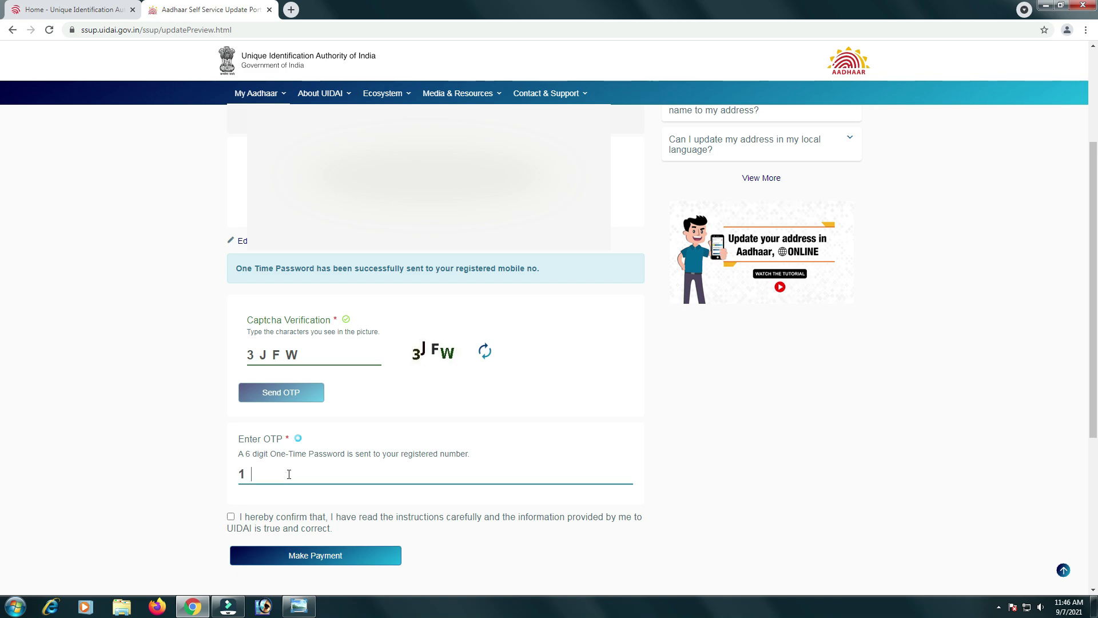
pyautogui.click(231, 518)
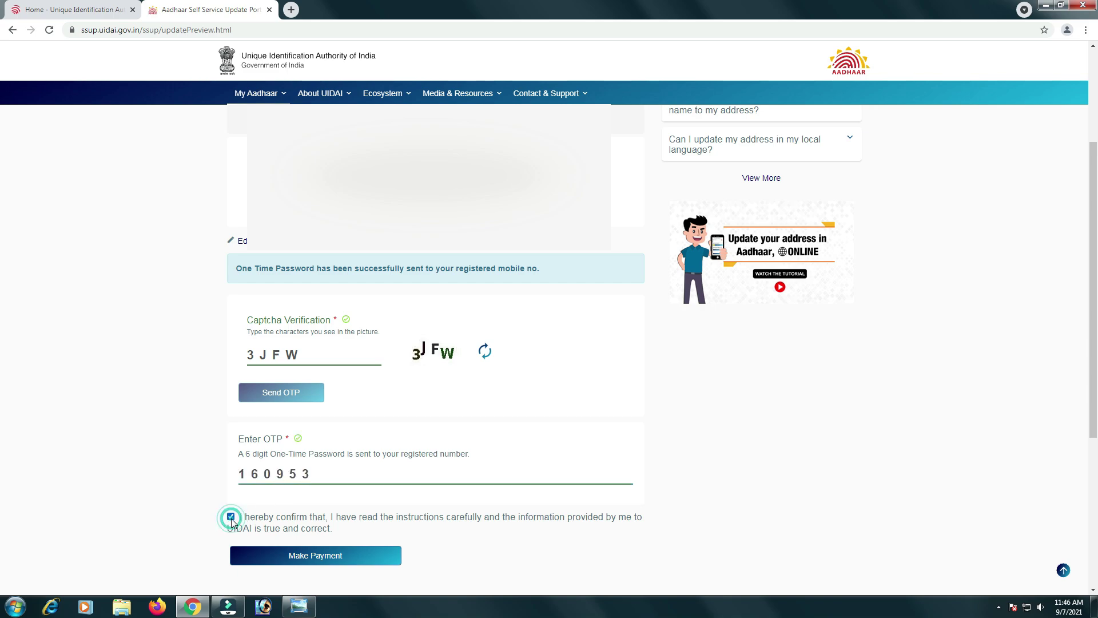
pyautogui.click(305, 558)
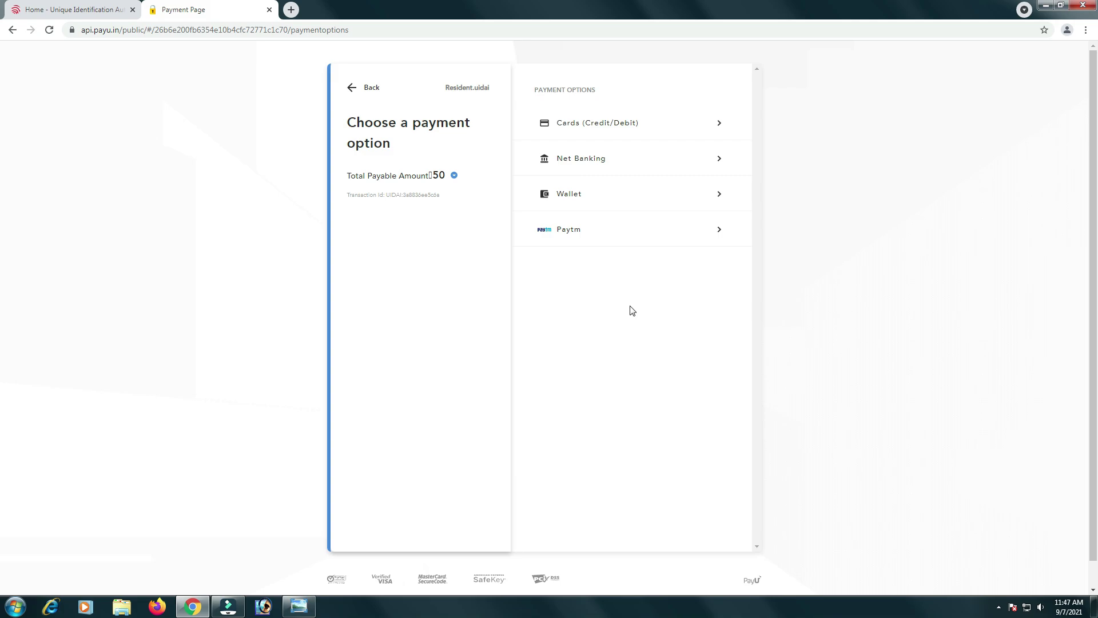
# Open 'Check online demographics update status' from the UIDAI home tab, leaving payment pending.
pyautogui.hotkey('ctrl', 'shift', 'Tab')
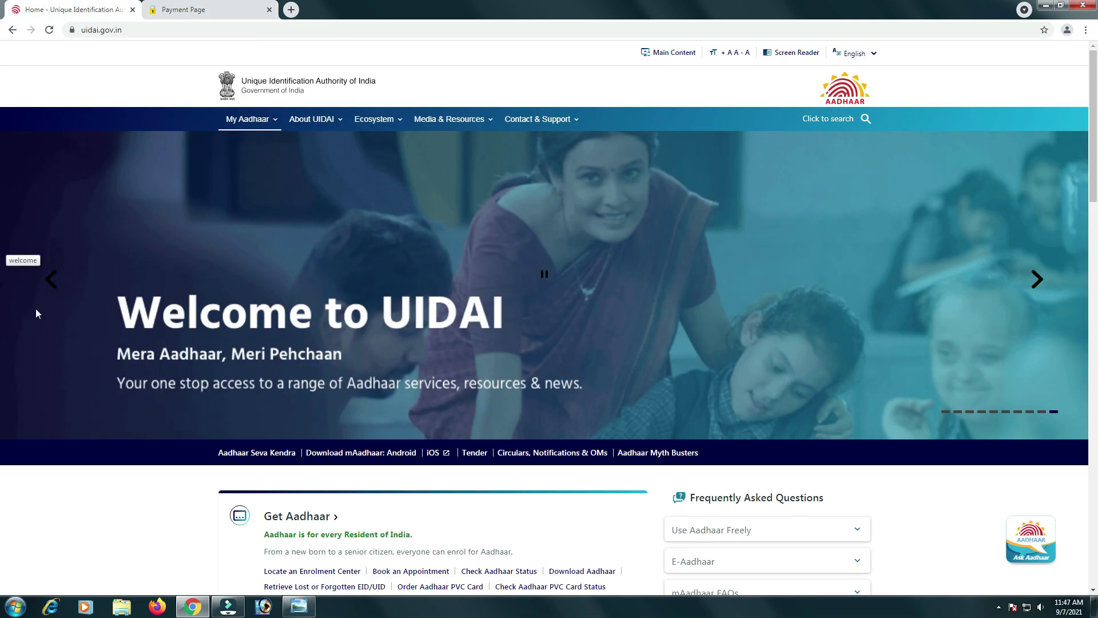
pyautogui.scroll(-6, 46, 406)
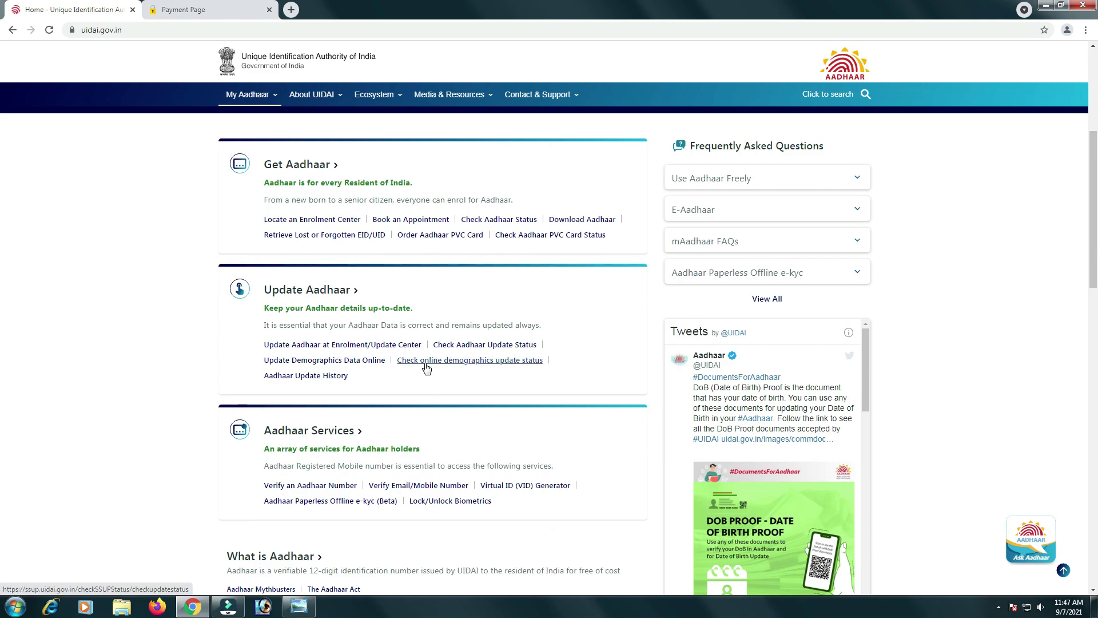
pyautogui.click(480, 364)
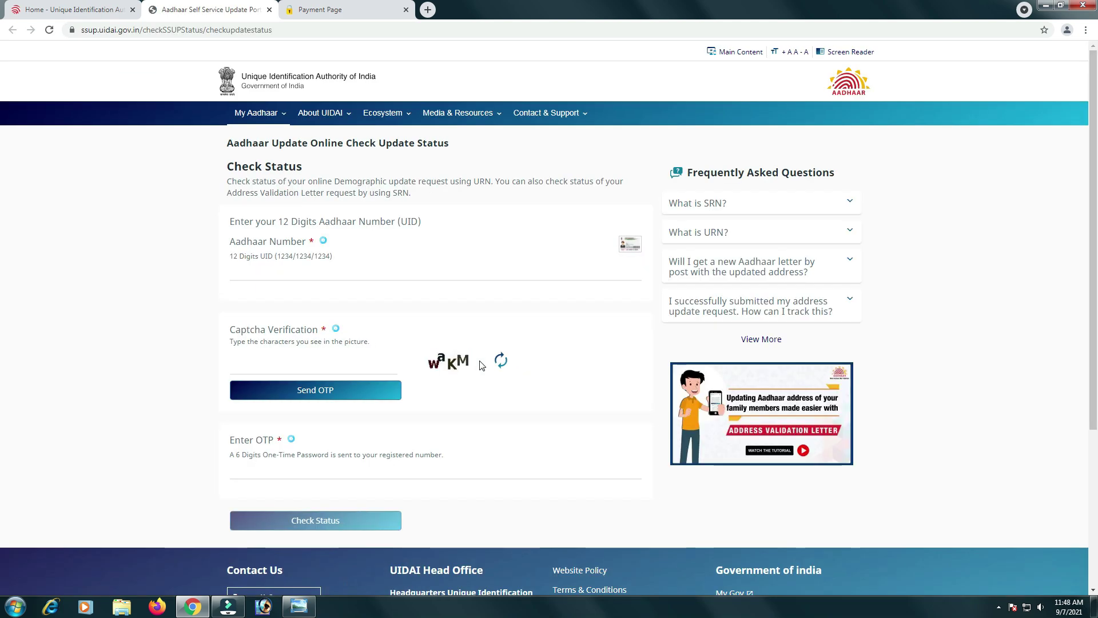
# Try the status check's Aadhaar number and Send OTP, then show the saved status screenshot.
pyautogui.click(320, 264)
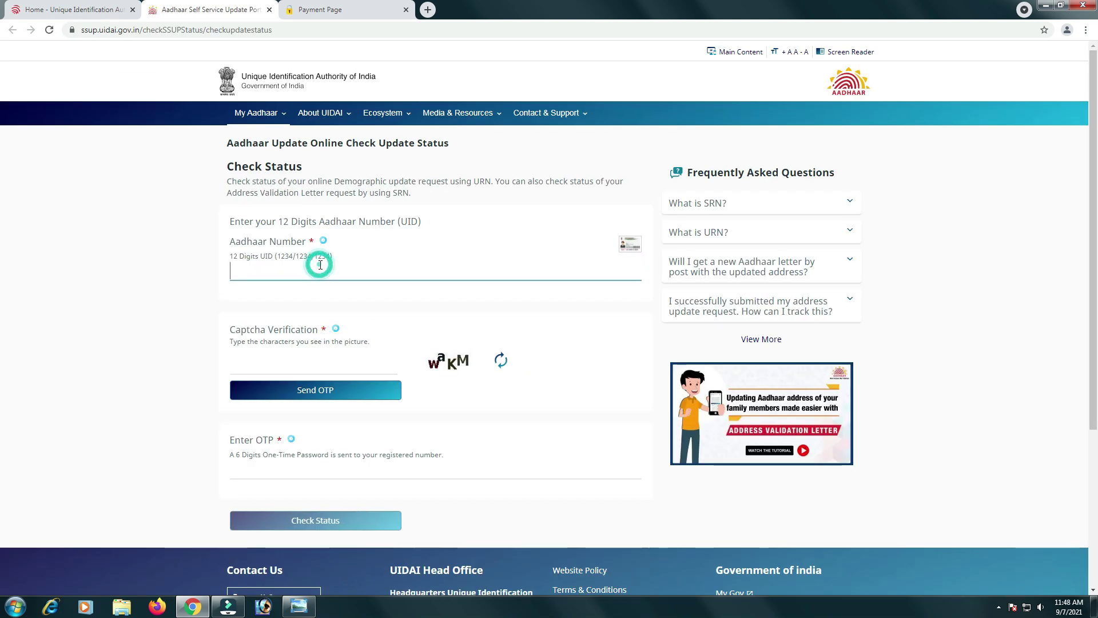
pyautogui.click(310, 355)
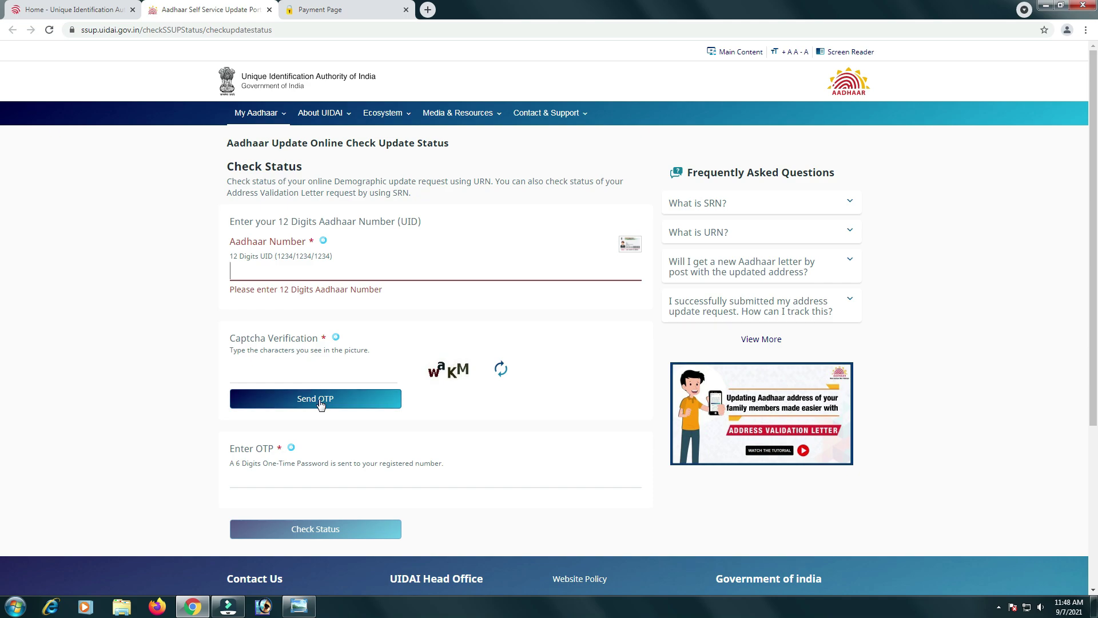
pyautogui.scroll(-1, 321, 404)
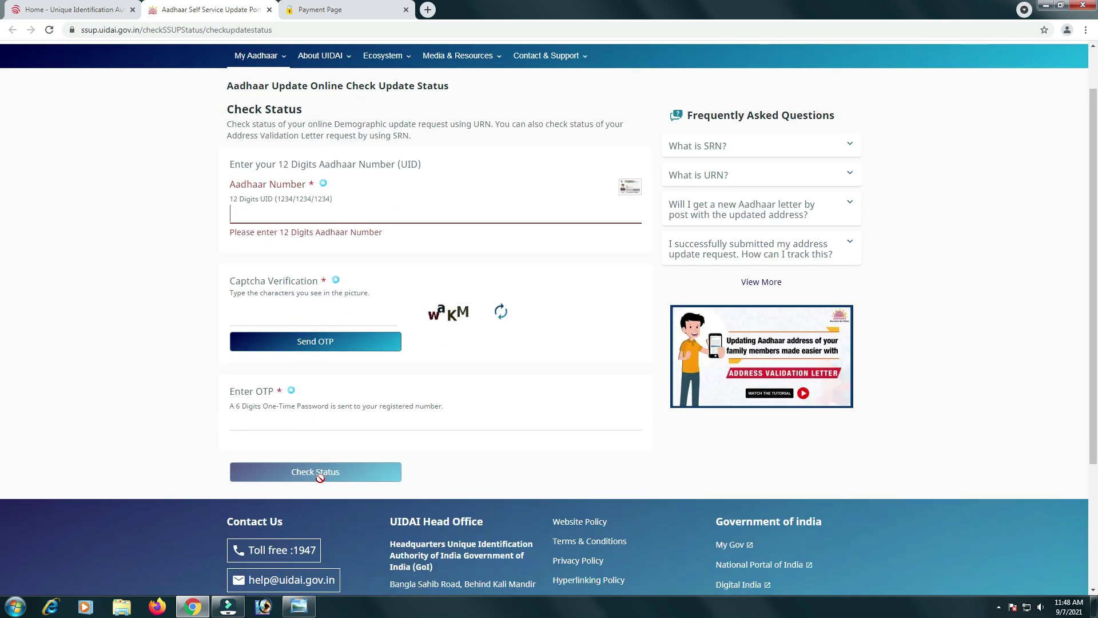
pyautogui.click(298, 606)
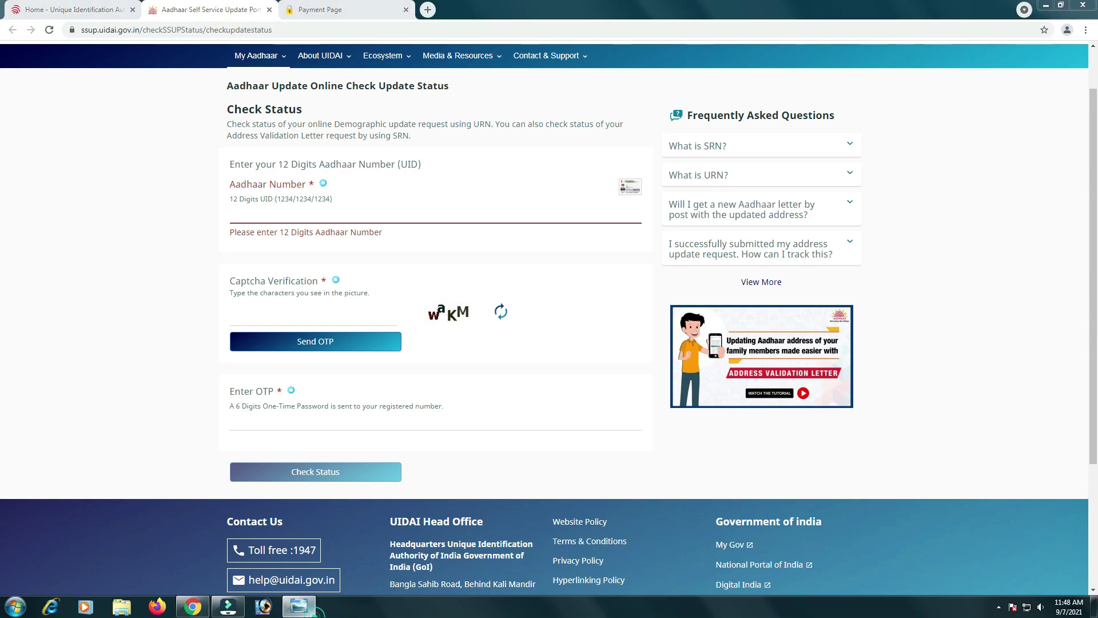
pyautogui.scroll(1, 391, 380)
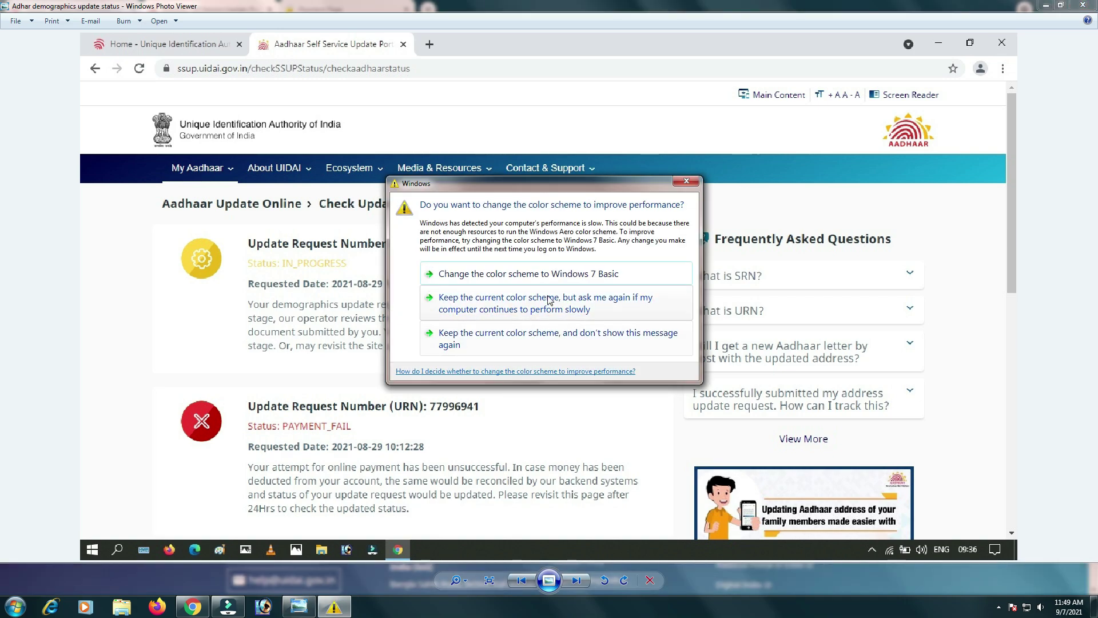
# Dismiss the colour-scheme performance warning, keeping the current Windows colour scheme.
pyautogui.click(549, 302)
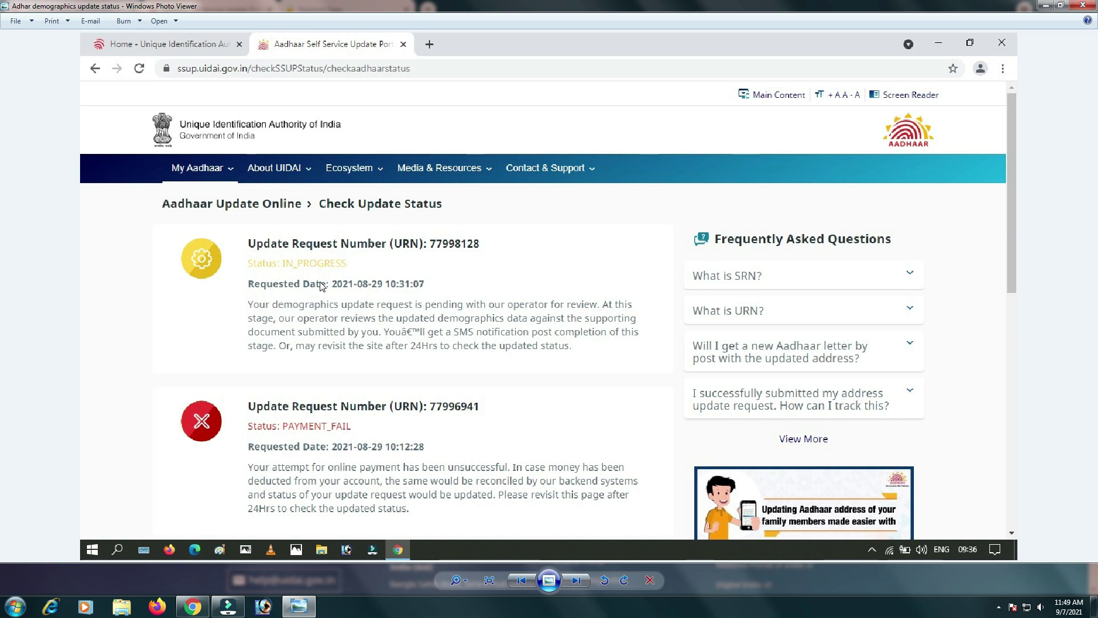
# Minimise the screenshot viewer and return to the top of the UIDAI Home tab.
pyautogui.click(1045, 5)
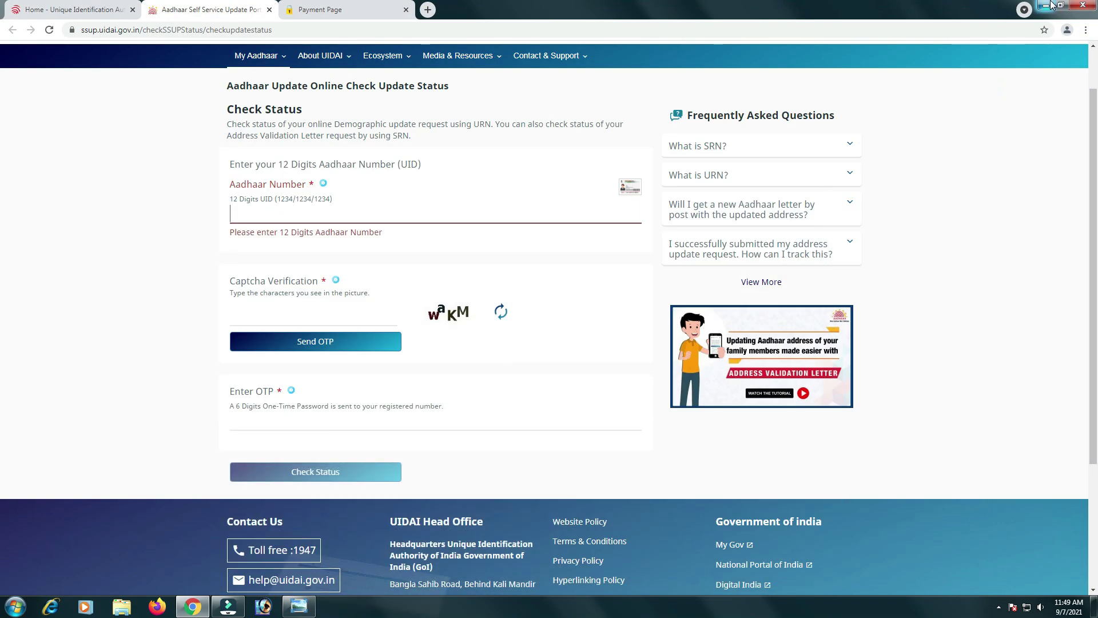
pyautogui.scroll(2, 476, 218)
pyautogui.hotkey('ctrl', '1')
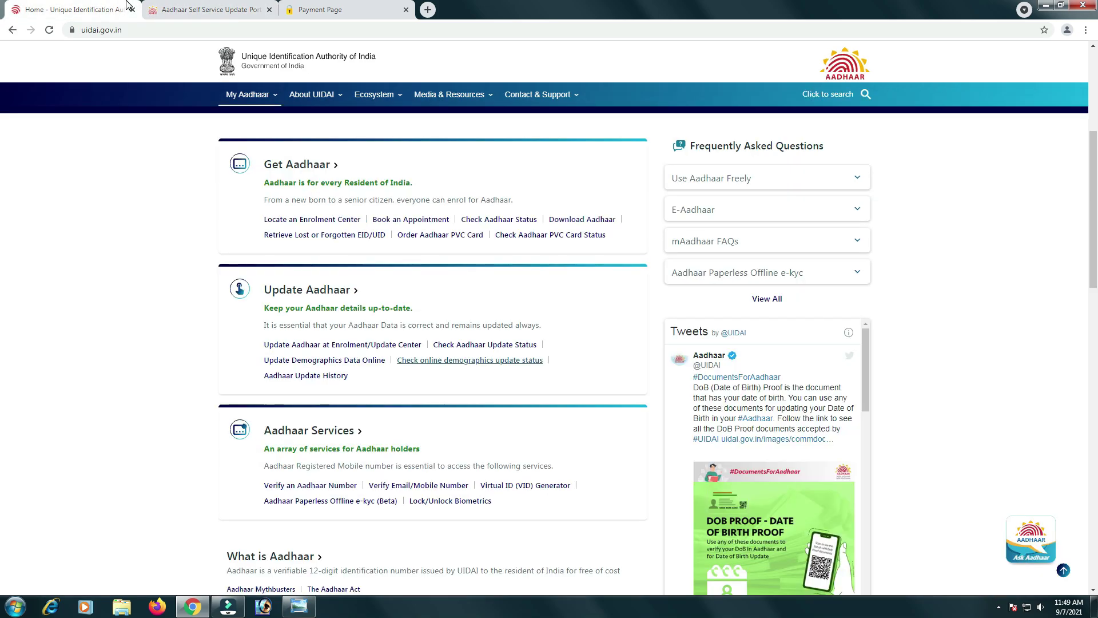
pyautogui.scroll(6, 2, 173)
# Browse the home page banner slides and return to the Aadhaar PVC card ordering slide.
pyautogui.click(1037, 280)
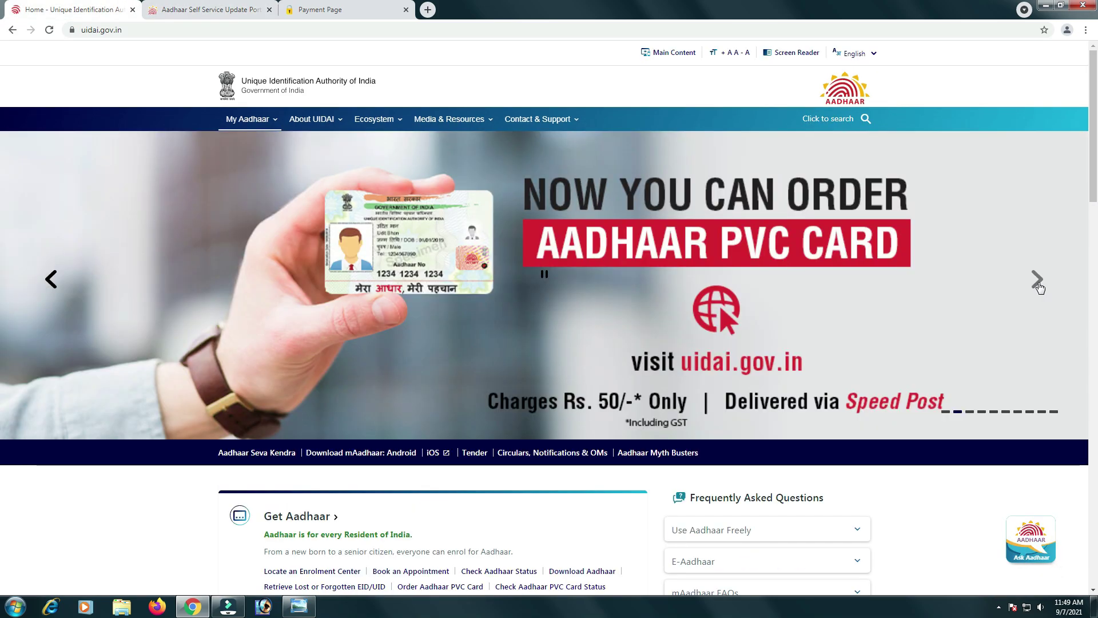
pyautogui.click(1038, 280)
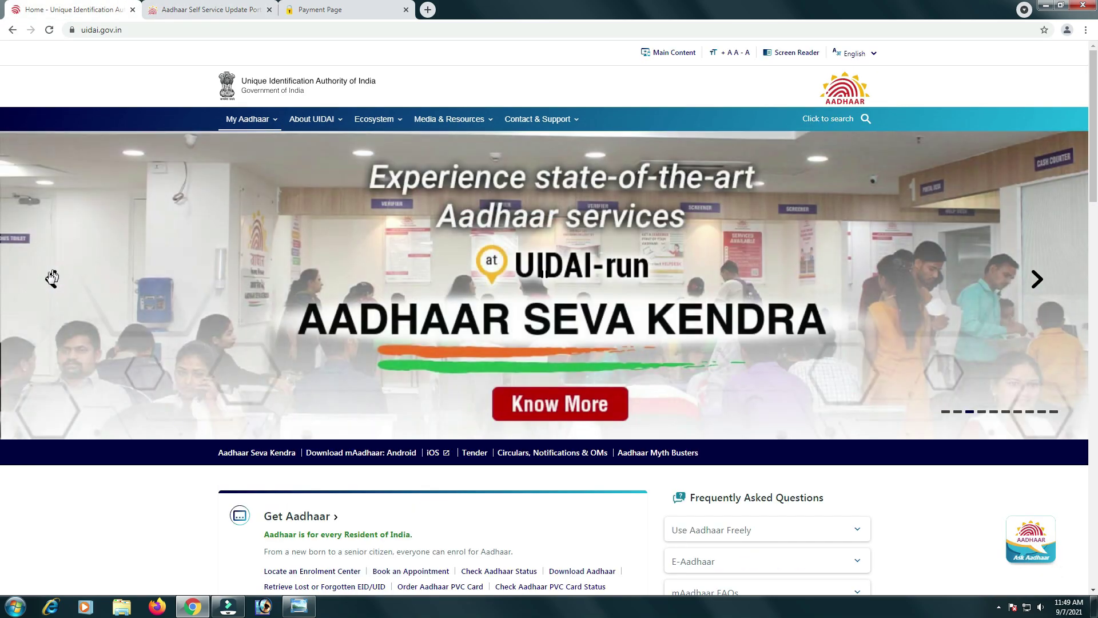
pyautogui.click(50, 279)
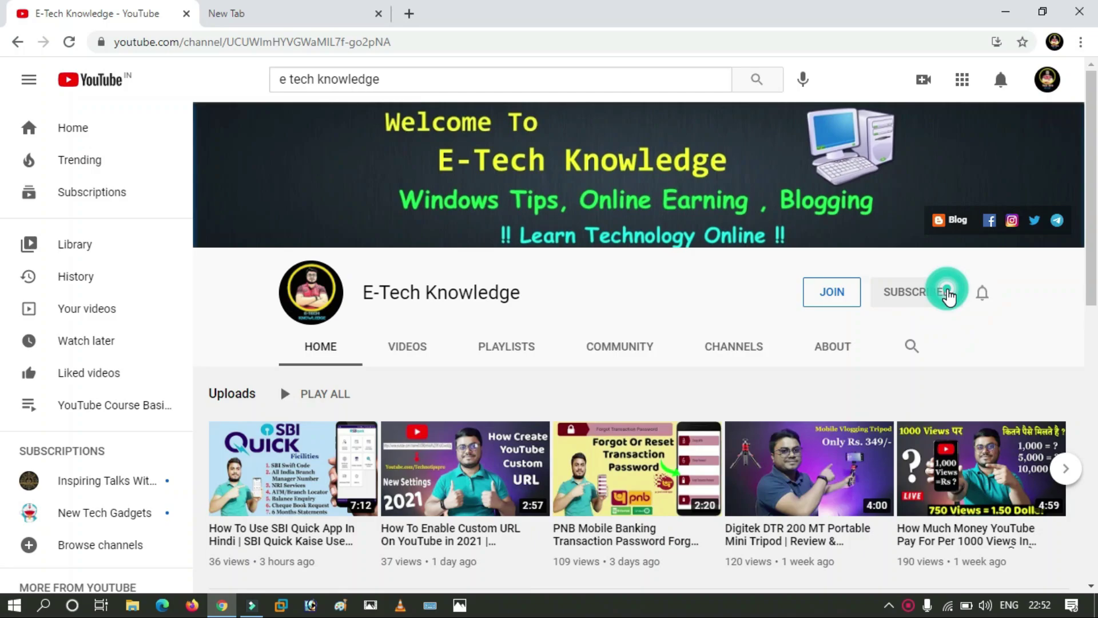
pyautogui.click(944, 291)
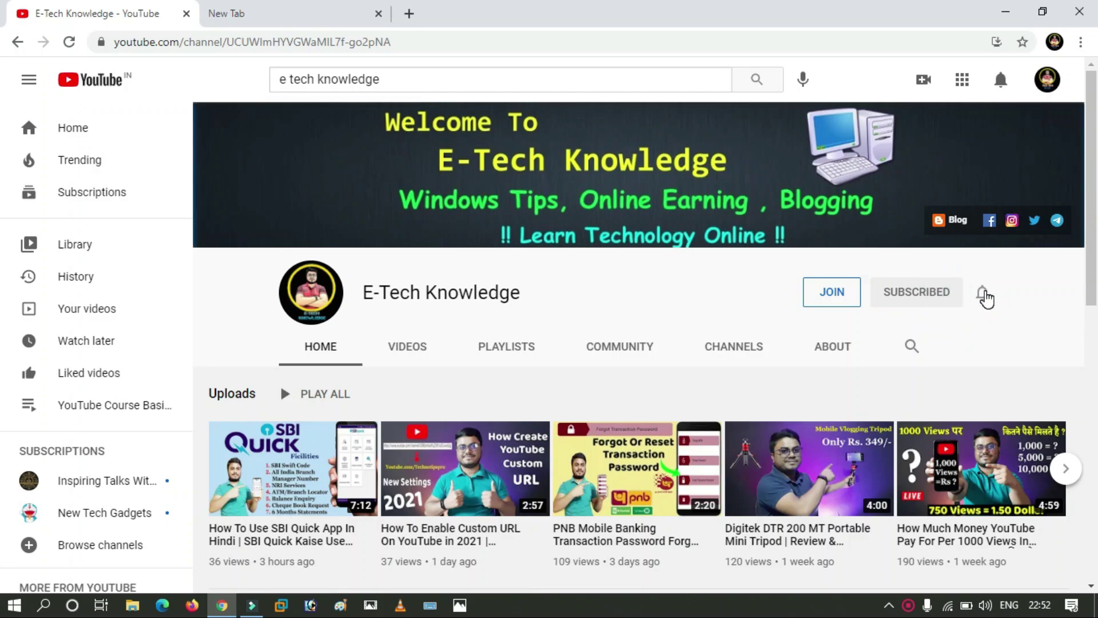
pyautogui.click(981, 293)
pyautogui.click(906, 332)
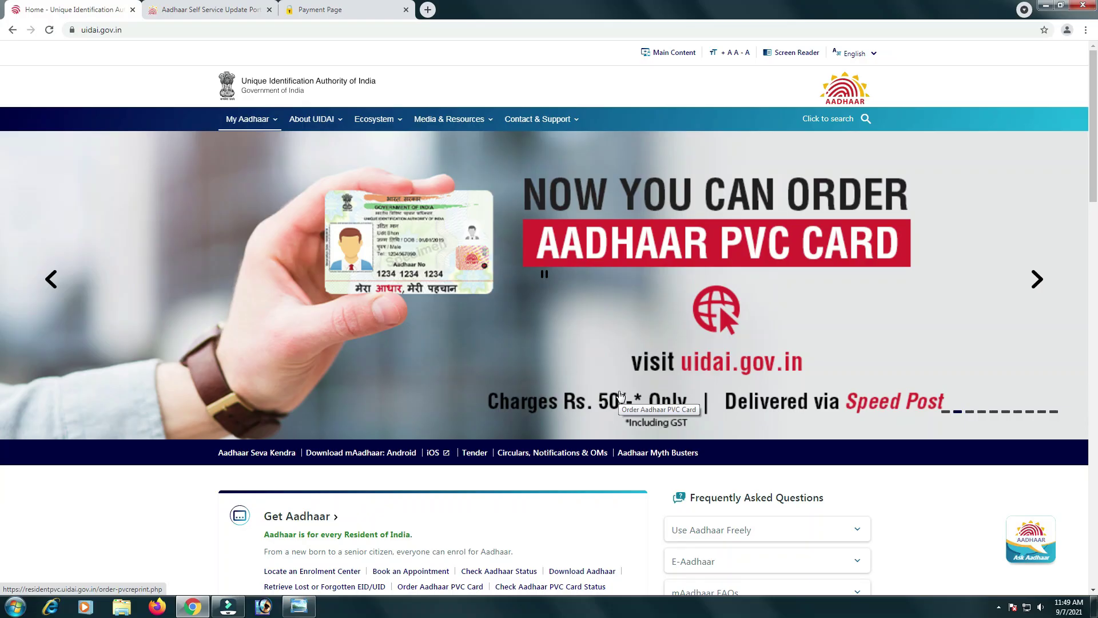